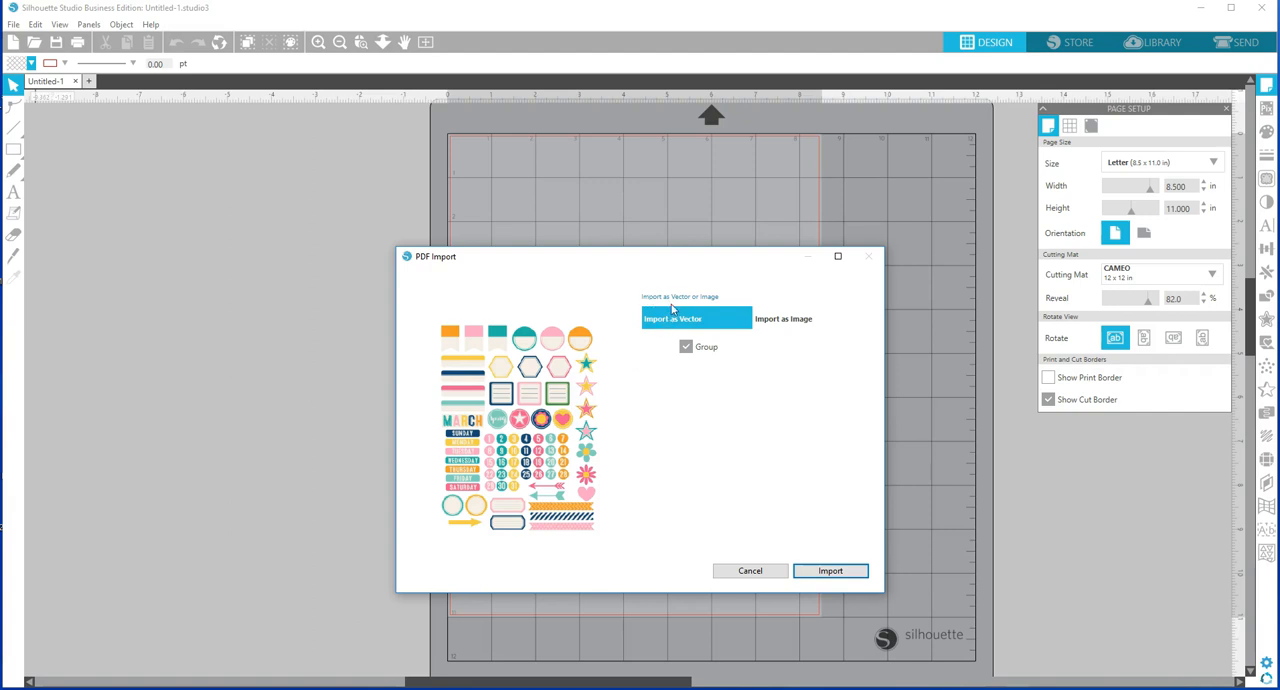
# Import the sticker sheet PDF as an image at 300 dpi.
pyautogui.click(795, 320)
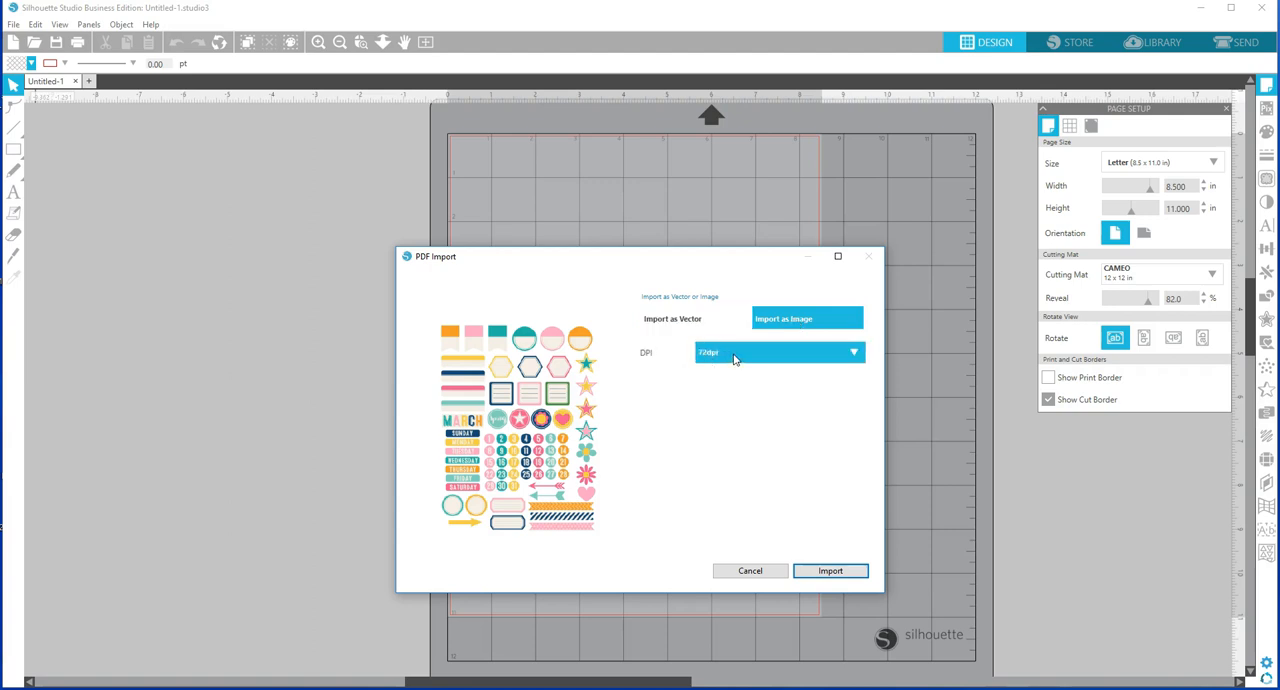
pyautogui.click(733, 353)
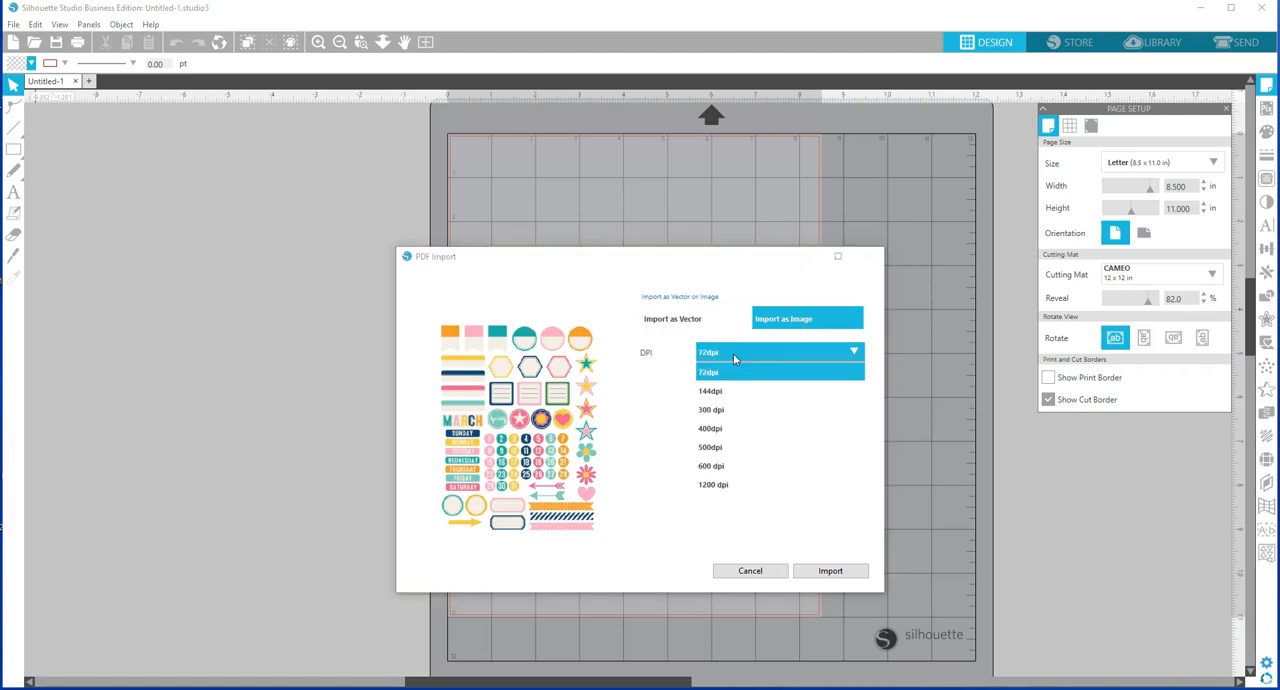
pyautogui.click(729, 410)
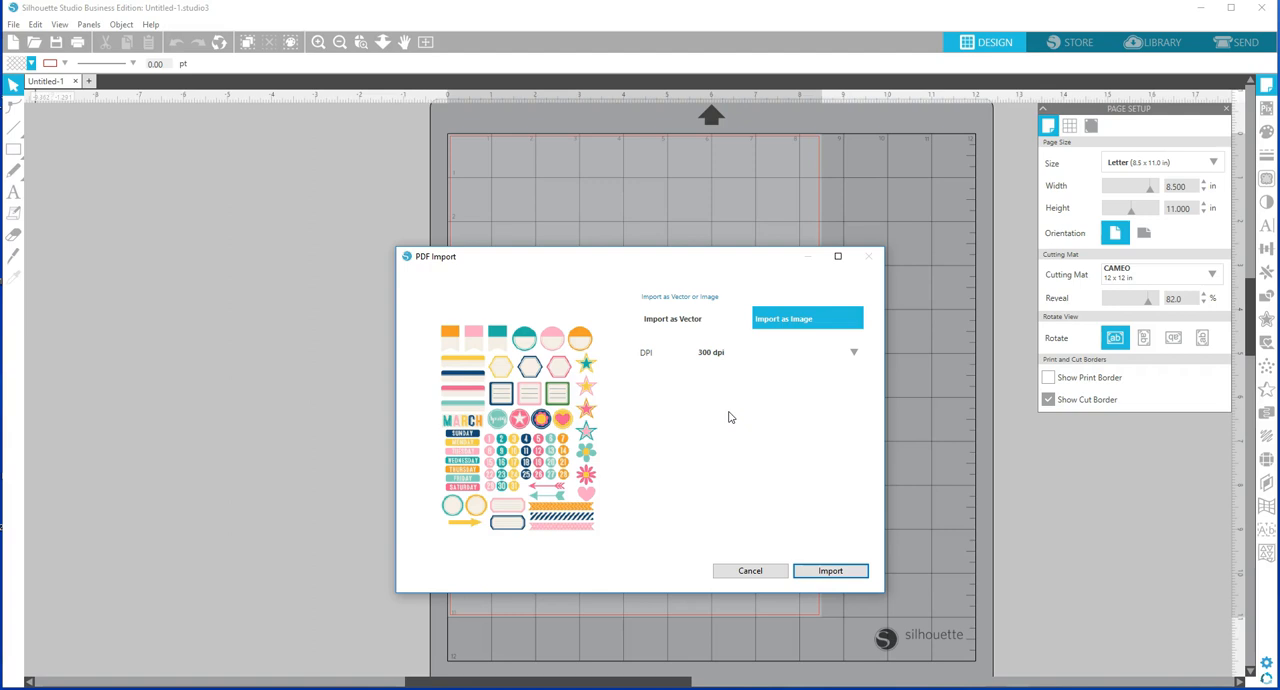
pyautogui.click(751, 356)
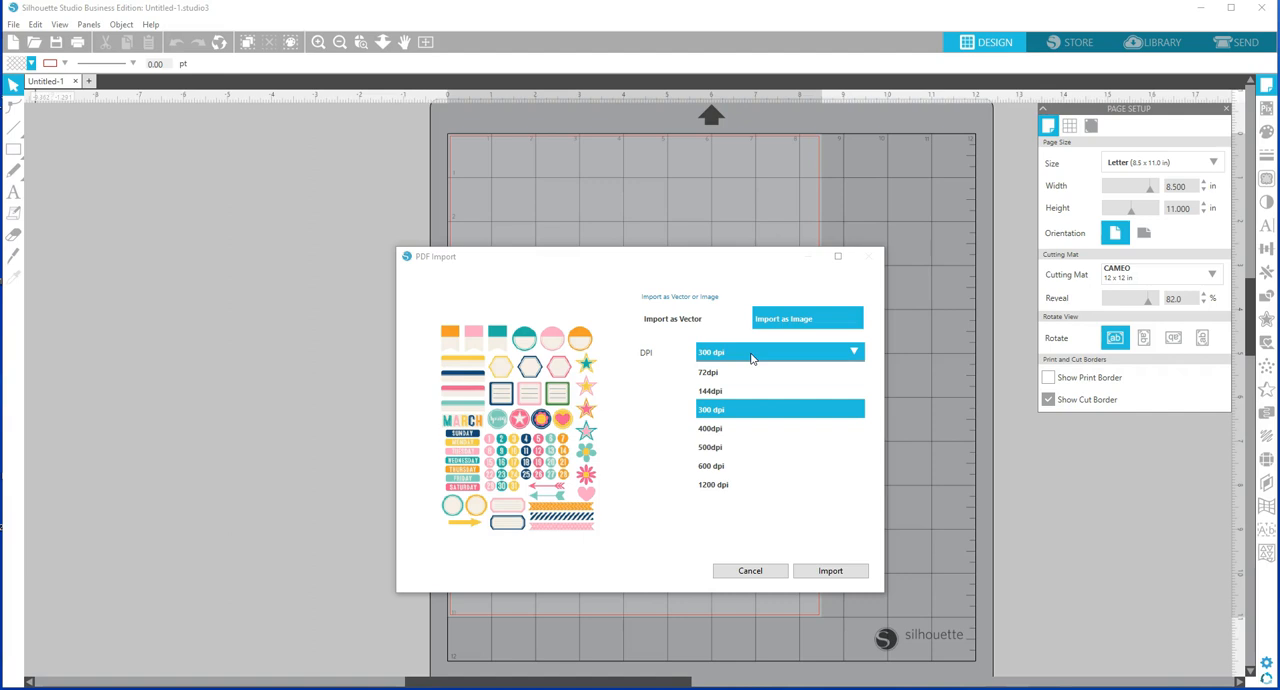
pyautogui.click(772, 428)
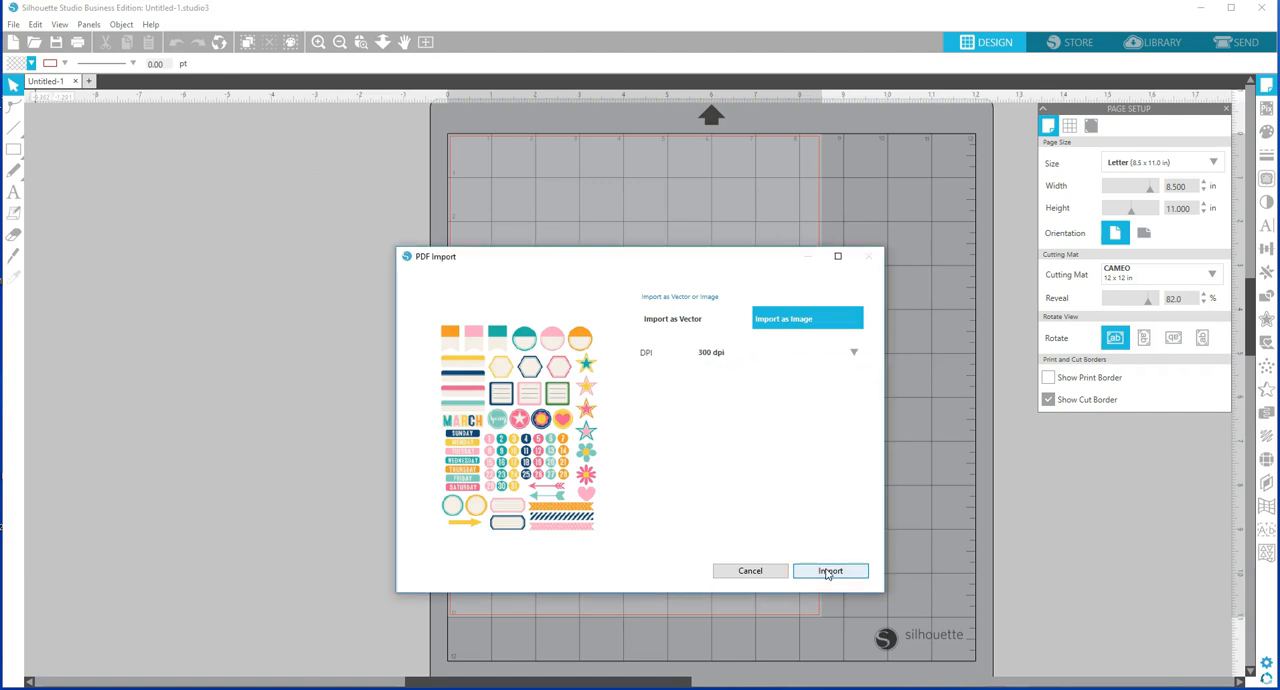
pyautogui.click(828, 571)
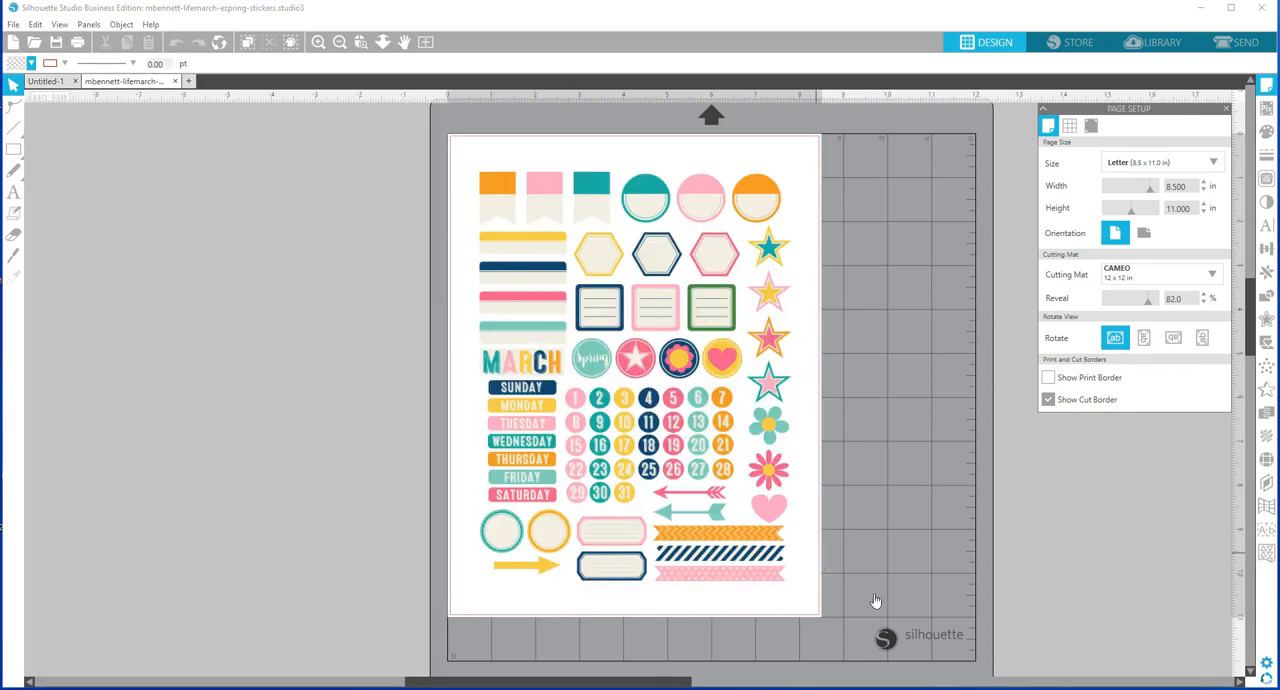
# Turn on Type 1 registration marks for the page and set their inset to 0.394 in.
pyautogui.click(1266, 87)
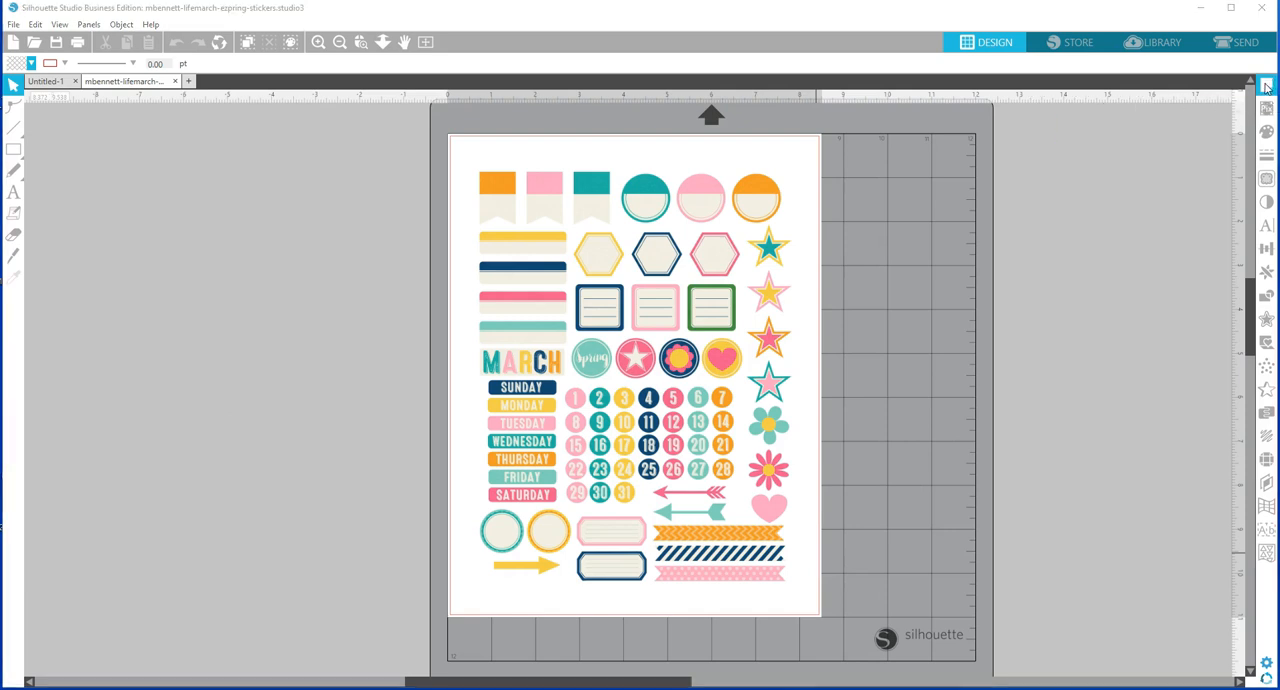
pyautogui.click(1266, 87)
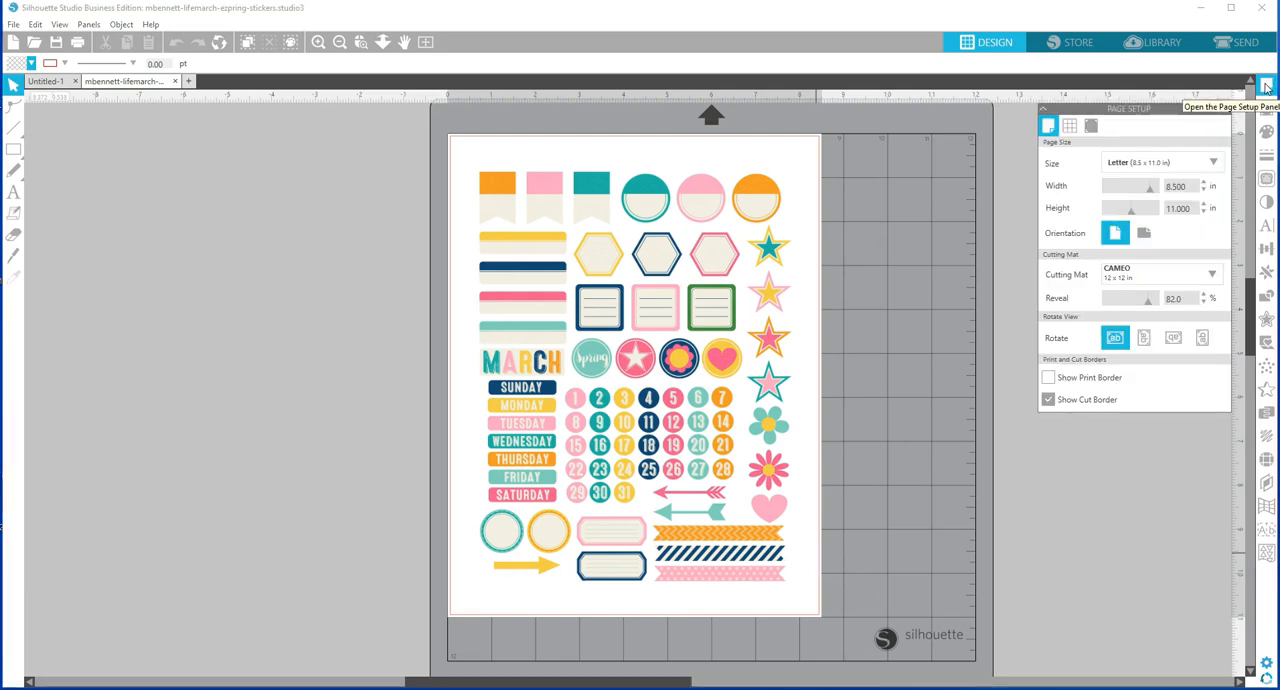
pyautogui.click(1092, 127)
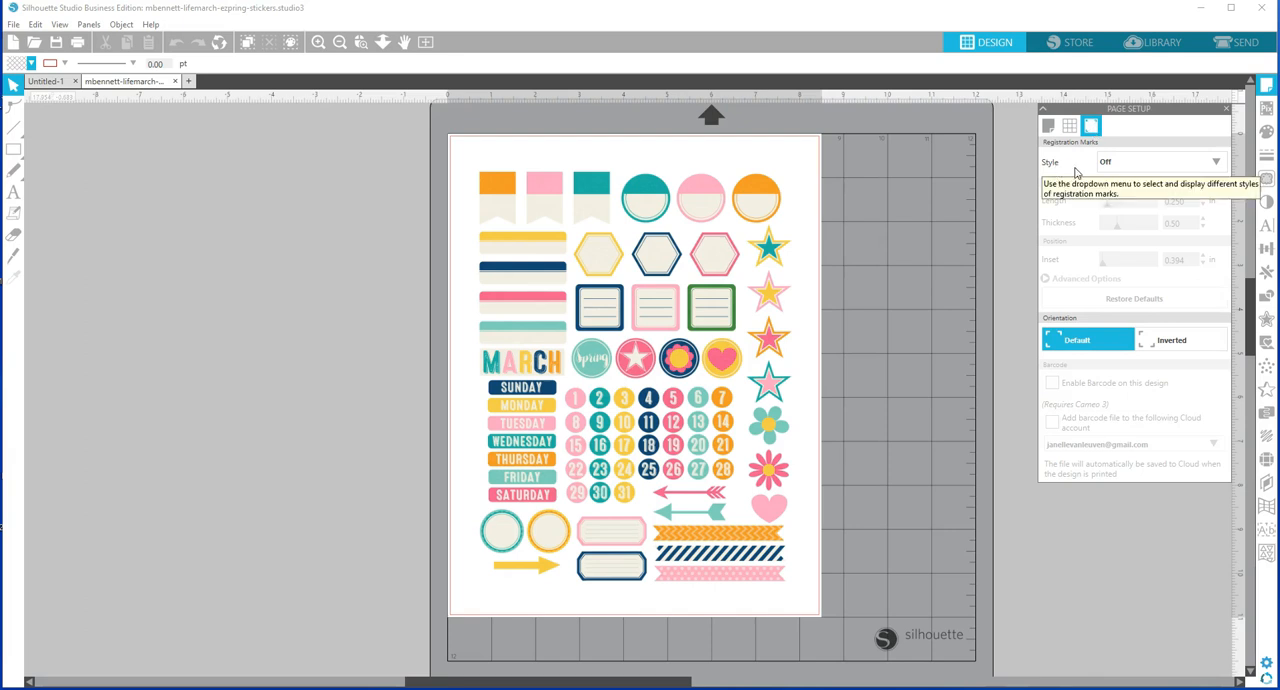
pyautogui.click(1217, 162)
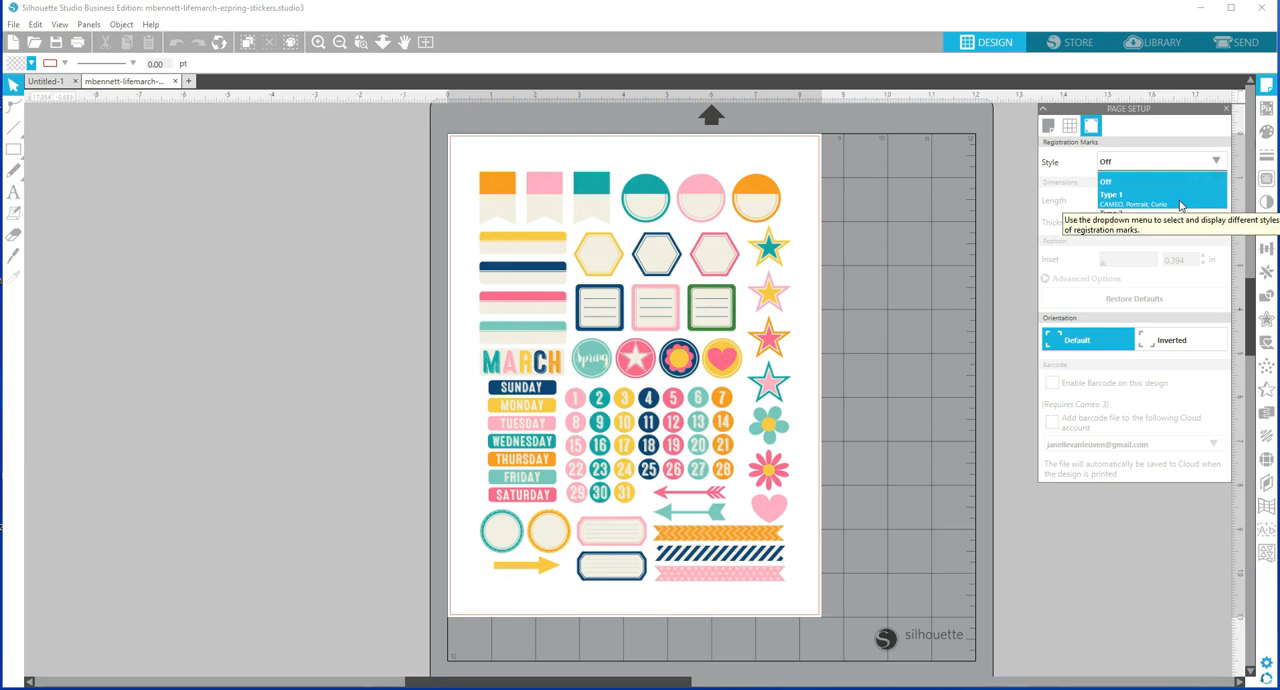
pyautogui.click(1173, 198)
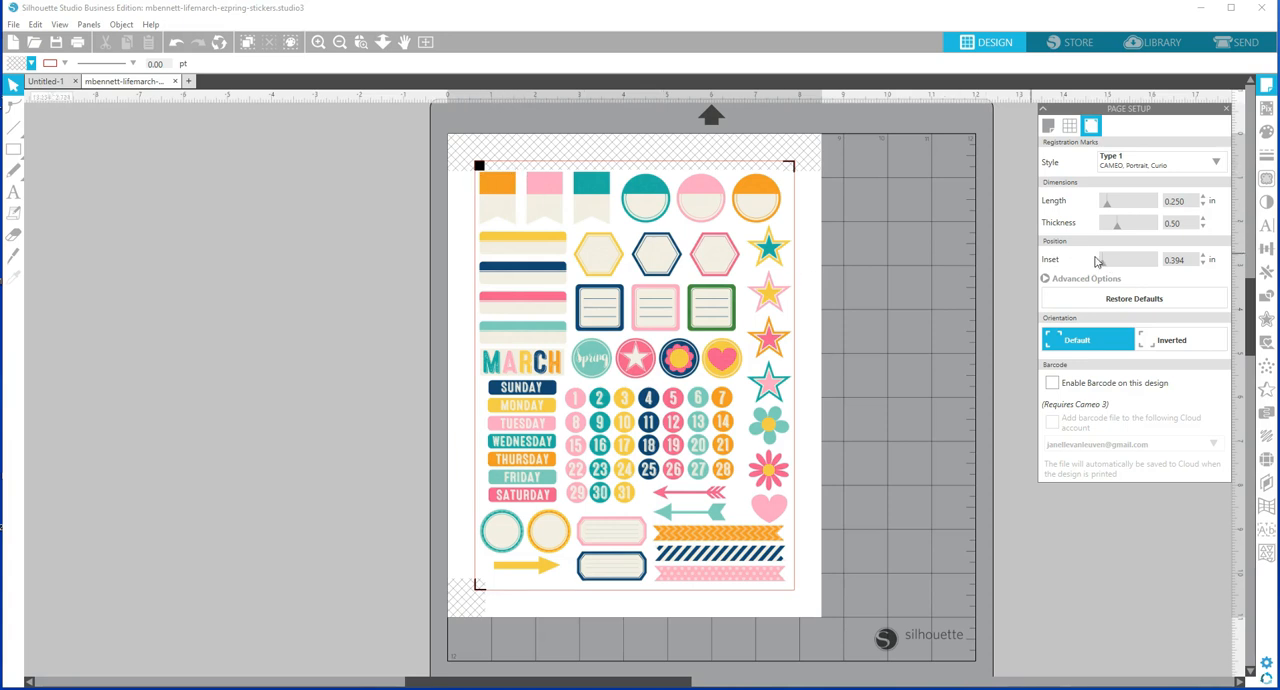
pyautogui.moveTo(1104, 264); pyautogui.dragTo(1094, 266)
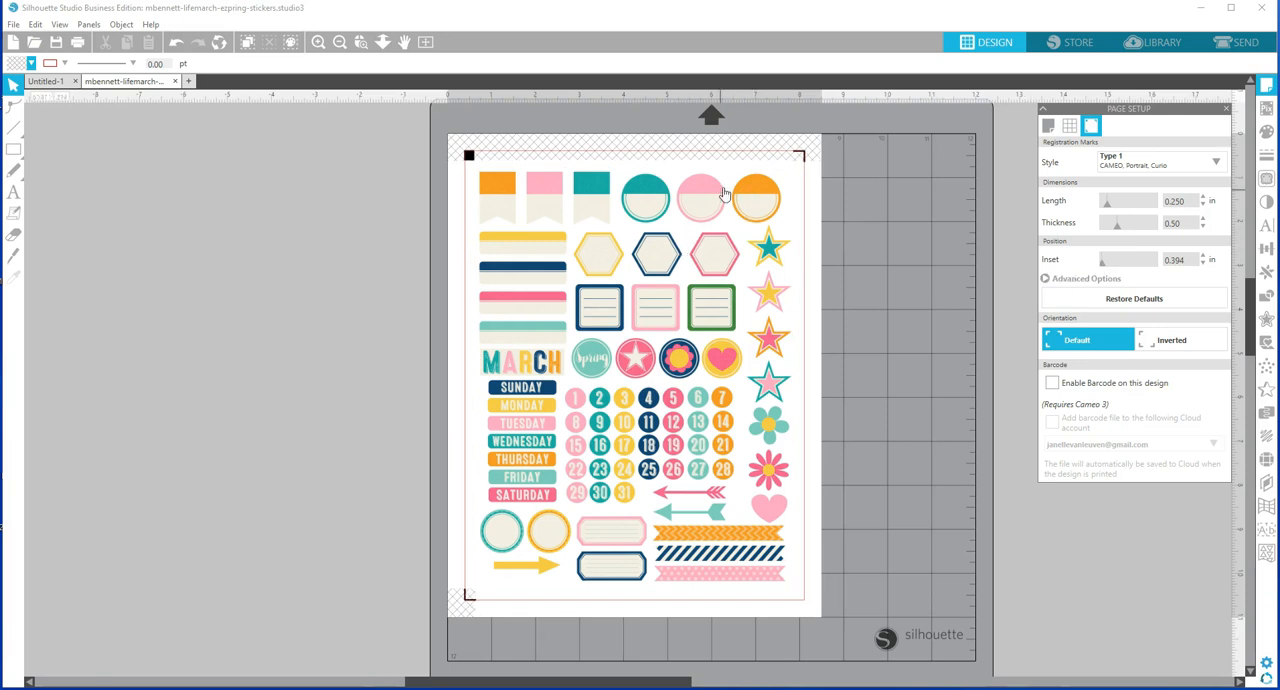
# Try to shrink the sticker sheet image to about 8.35 by 10.81 in, and undo the resize.
pyautogui.click(538, 229)
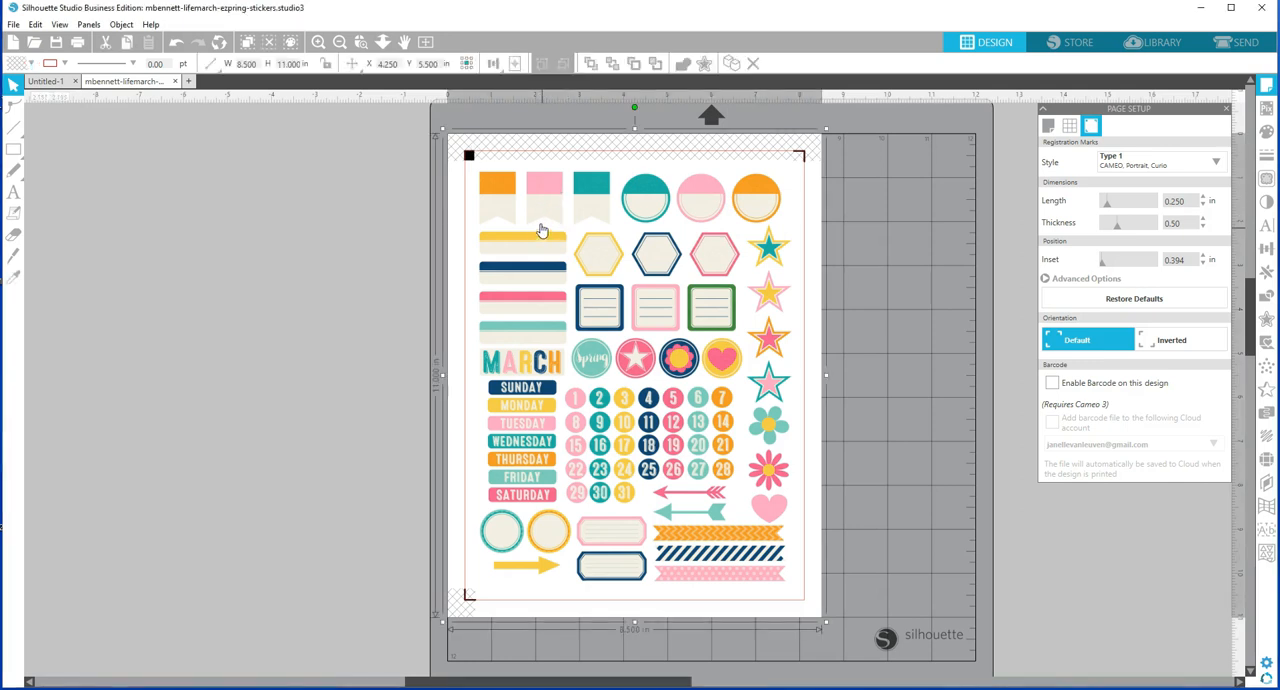
pyautogui.moveTo(441, 127); pyautogui.dragTo(450, 136)
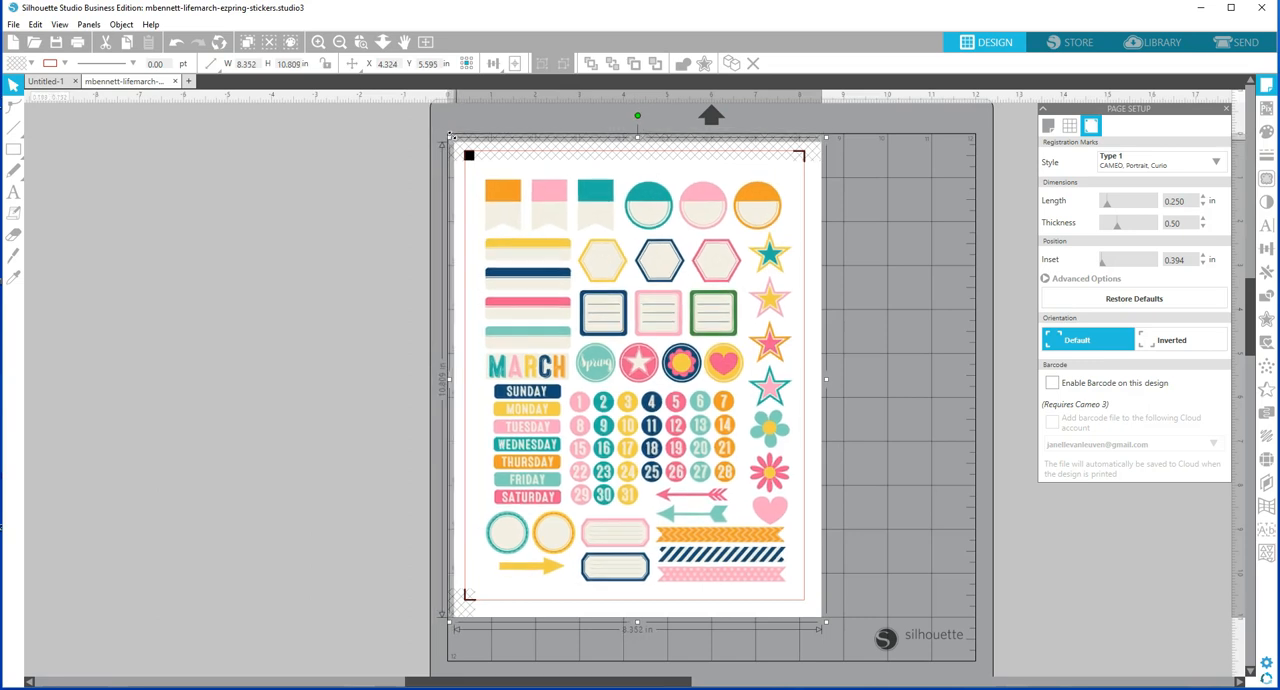
pyautogui.hotkey('ctrl', 'z')
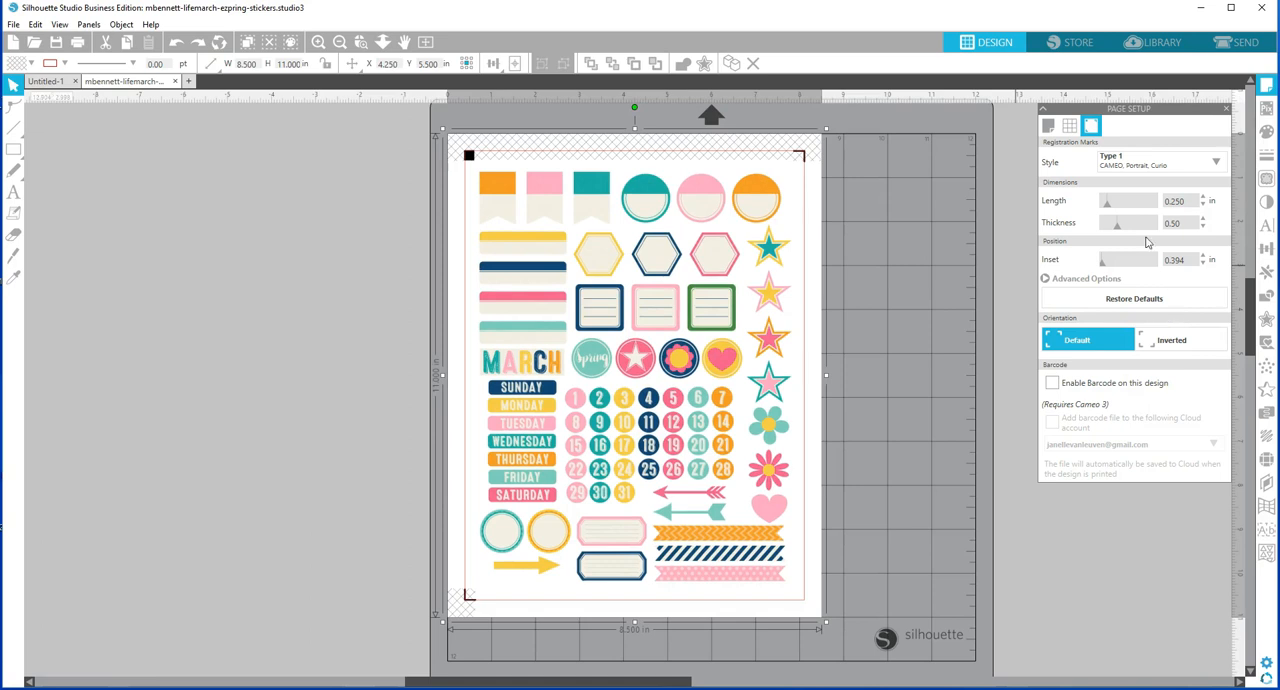
# Define a trace area about 8 in wide around all the stickers and preview the trace as an outline.
pyautogui.click(1266, 180)
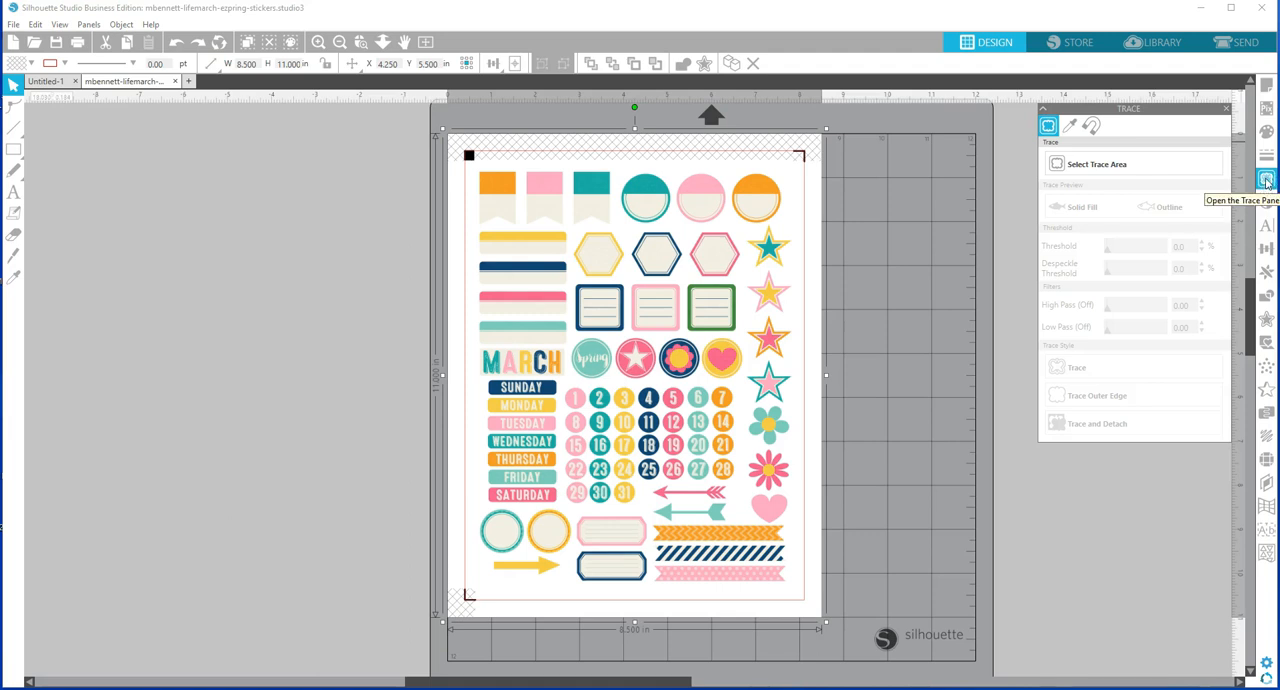
pyautogui.click(1102, 166)
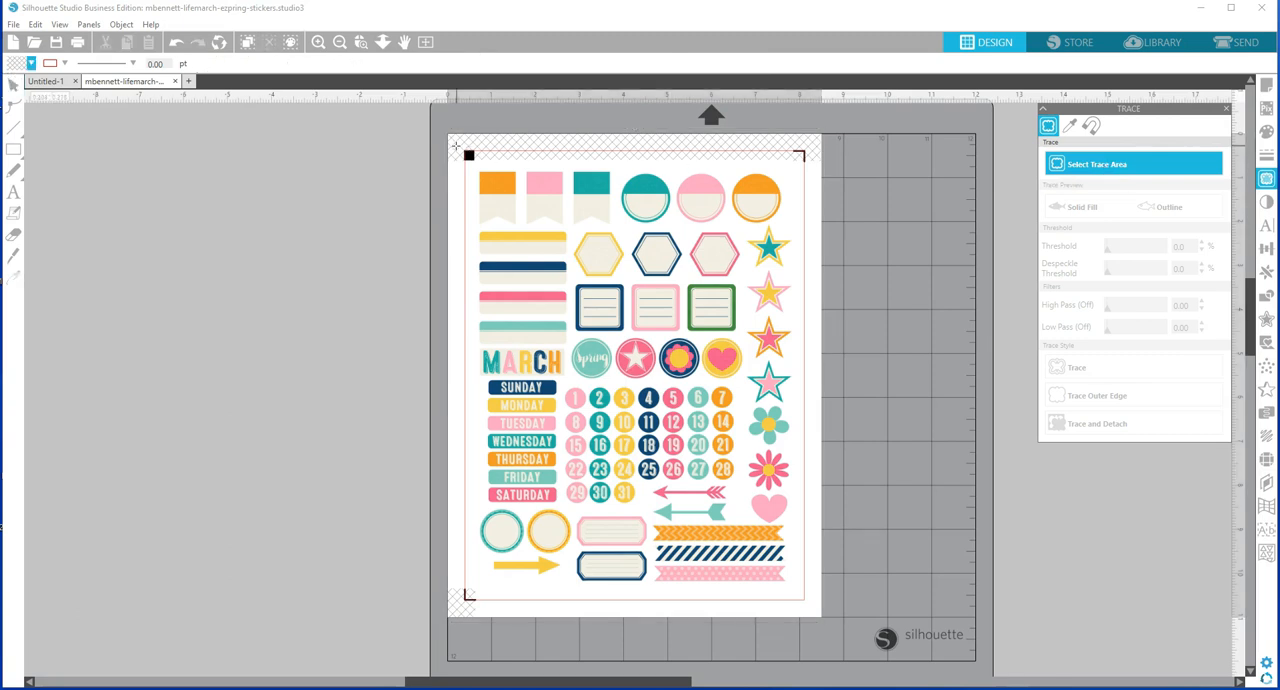
pyautogui.moveTo(456, 143)
pyautogui.mouseDown()
pyautogui.moveTo(715, 405)
pyautogui.moveTo(812, 608)
pyautogui.moveTo(806, 597)
pyautogui.mouseUp()
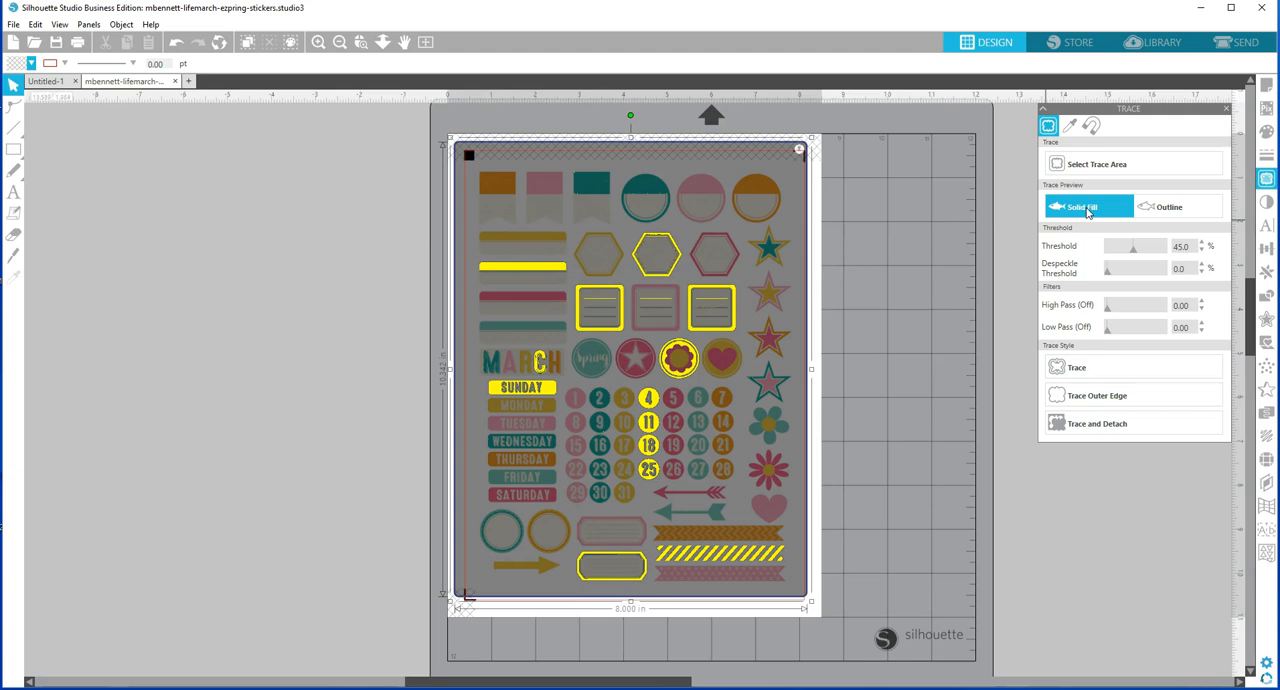
pyautogui.click(1204, 214)
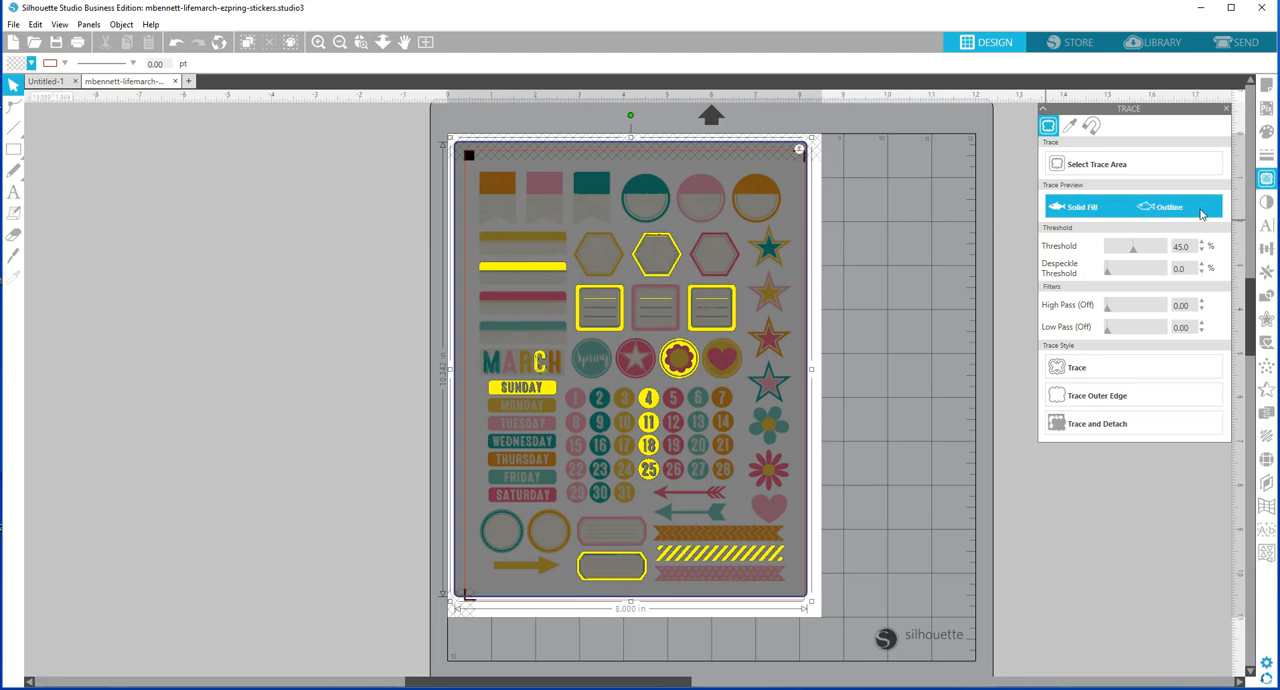
pyautogui.click(1201, 214)
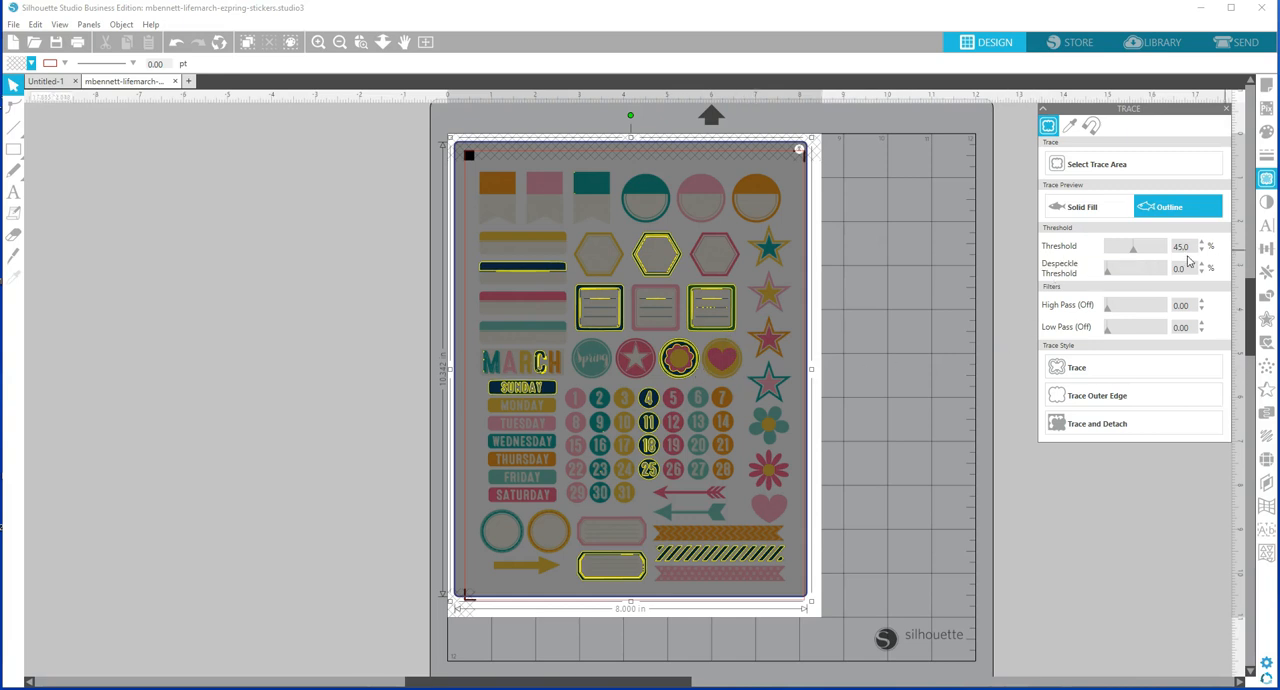
# Set the trace threshold to 96% and trace the outer edges of all the stickers.
pyautogui.moveTo(1194, 246); pyautogui.dragTo(1151, 251)
pyautogui.write('100')
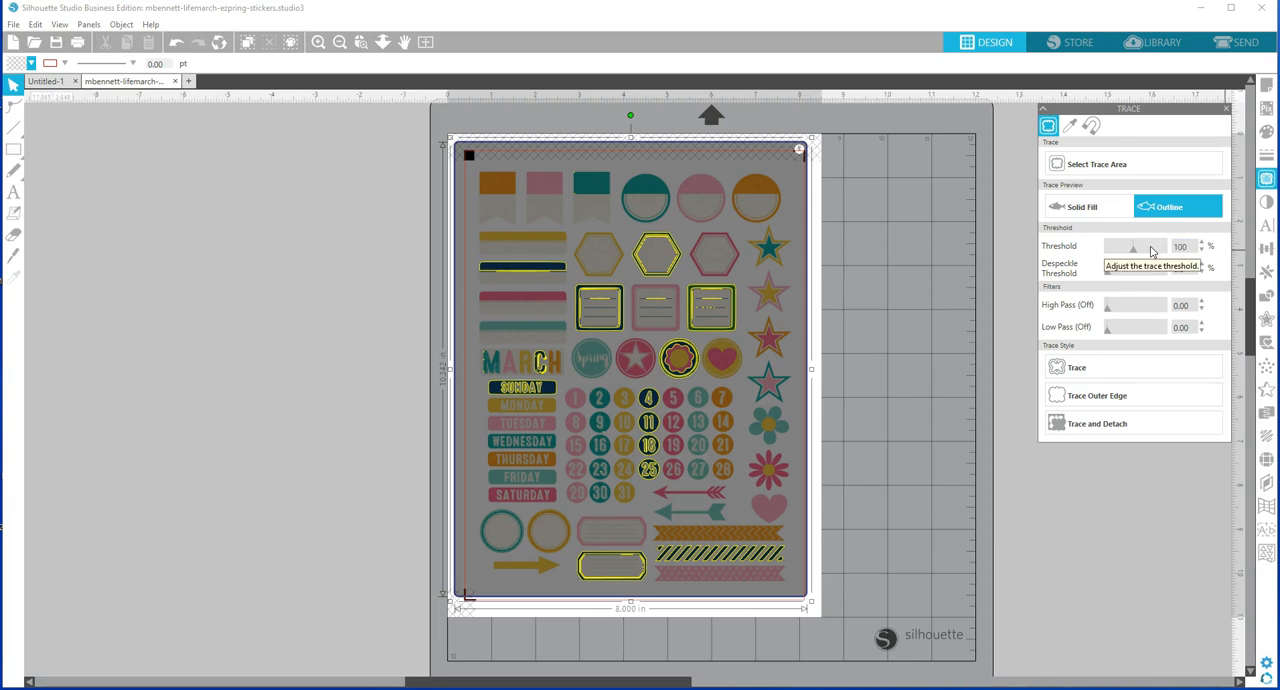
pyautogui.press('Return')
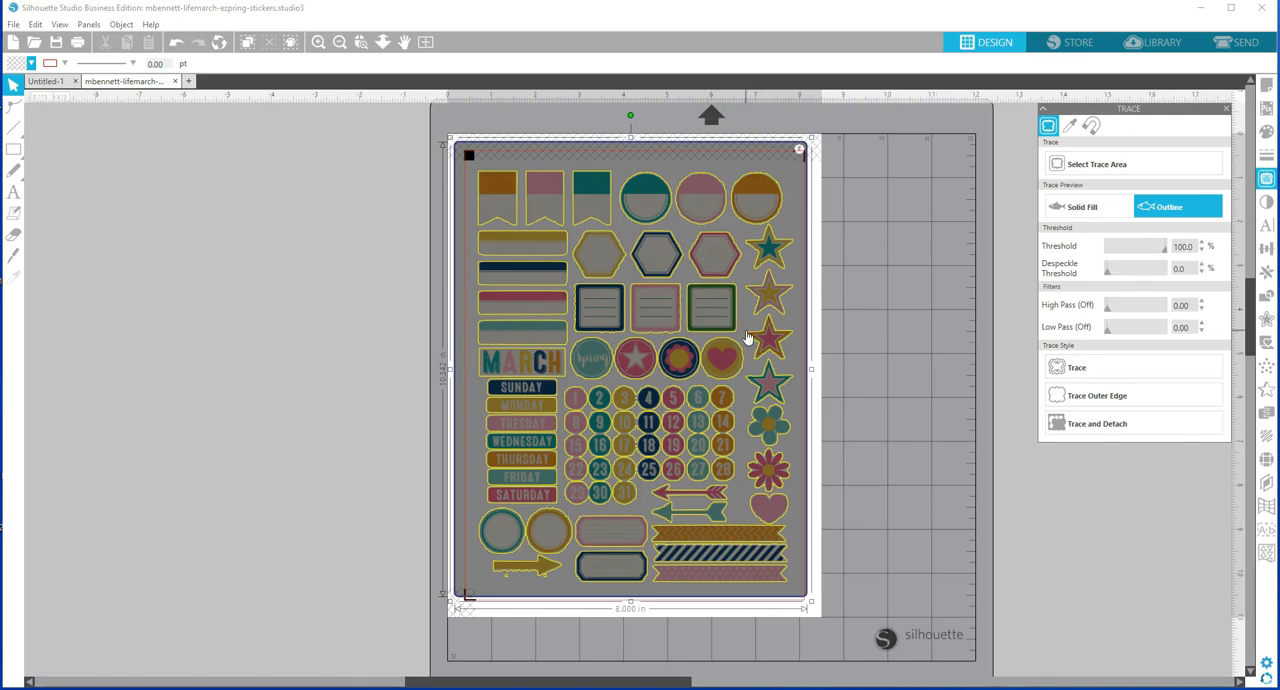
pyautogui.scroll(4, 747, 338)
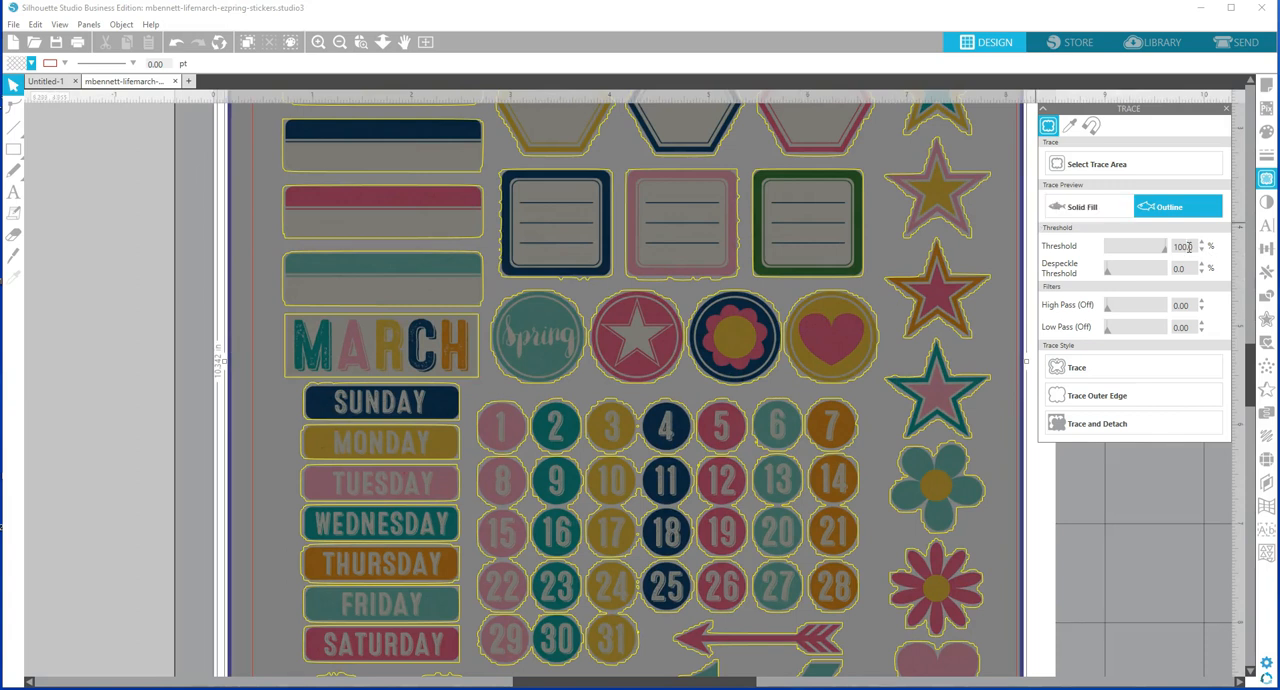
pyautogui.scroll(-1, 1188, 246)
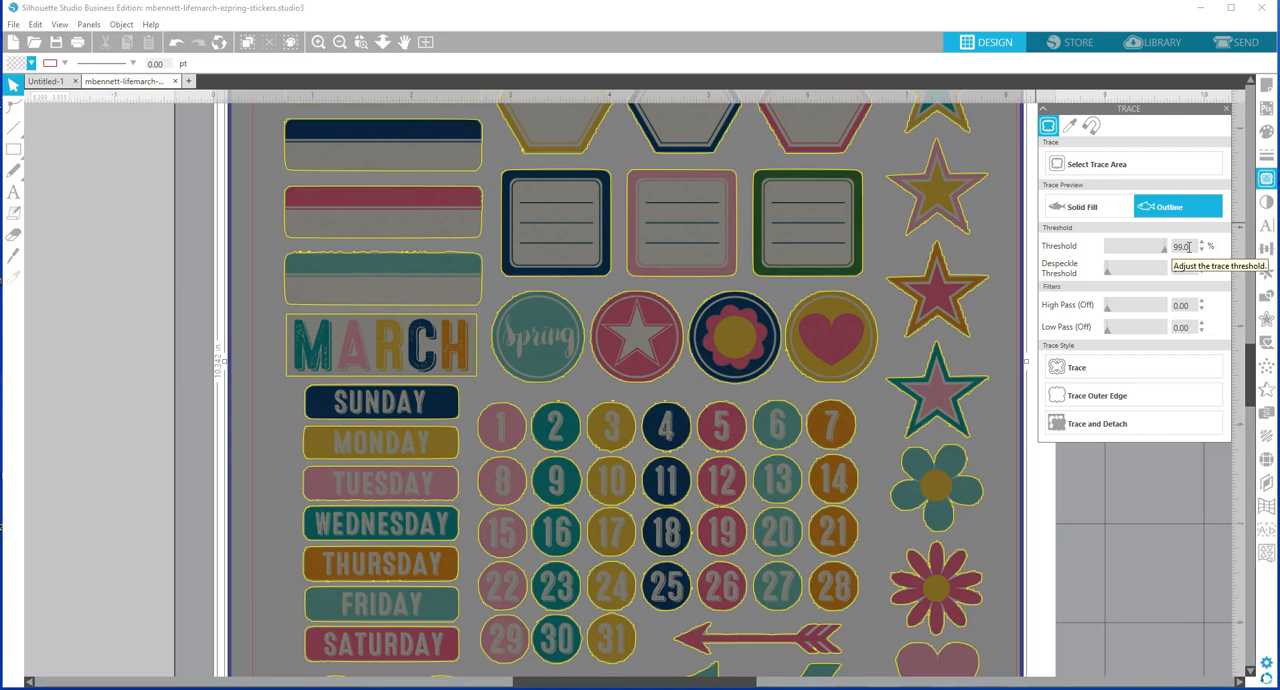
pyautogui.scroll(-1, 1188, 246)
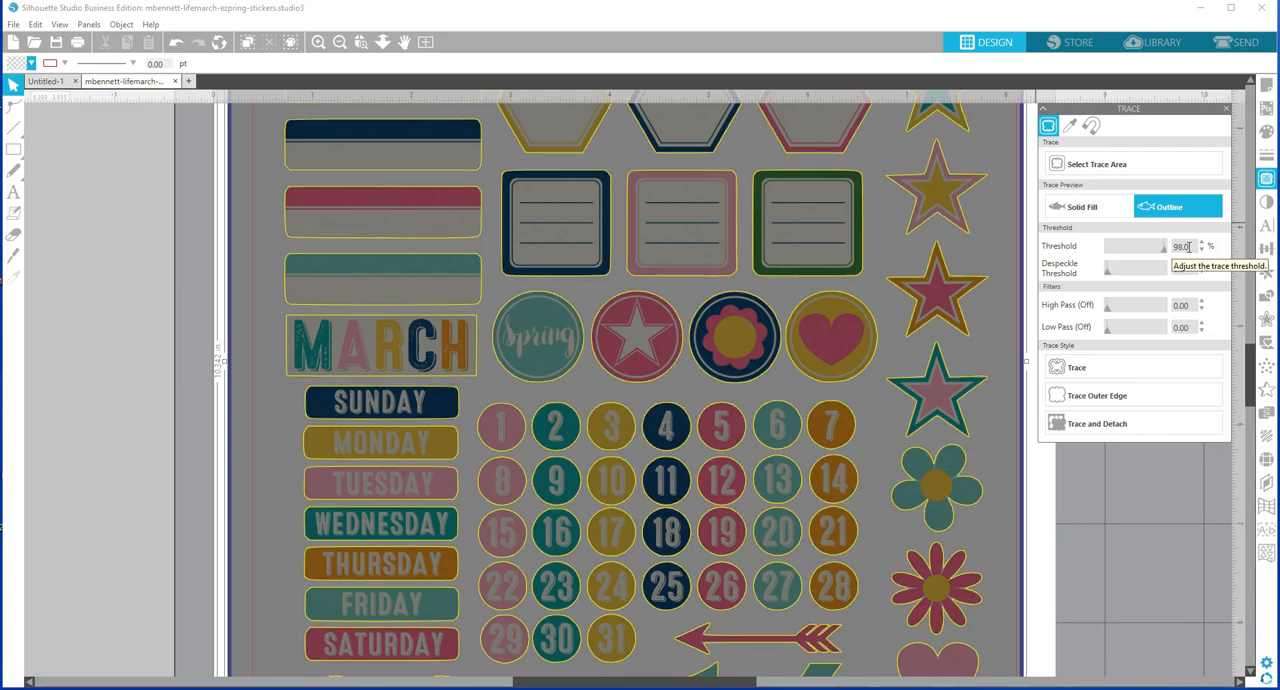
pyautogui.scroll(-1, 1188, 246)
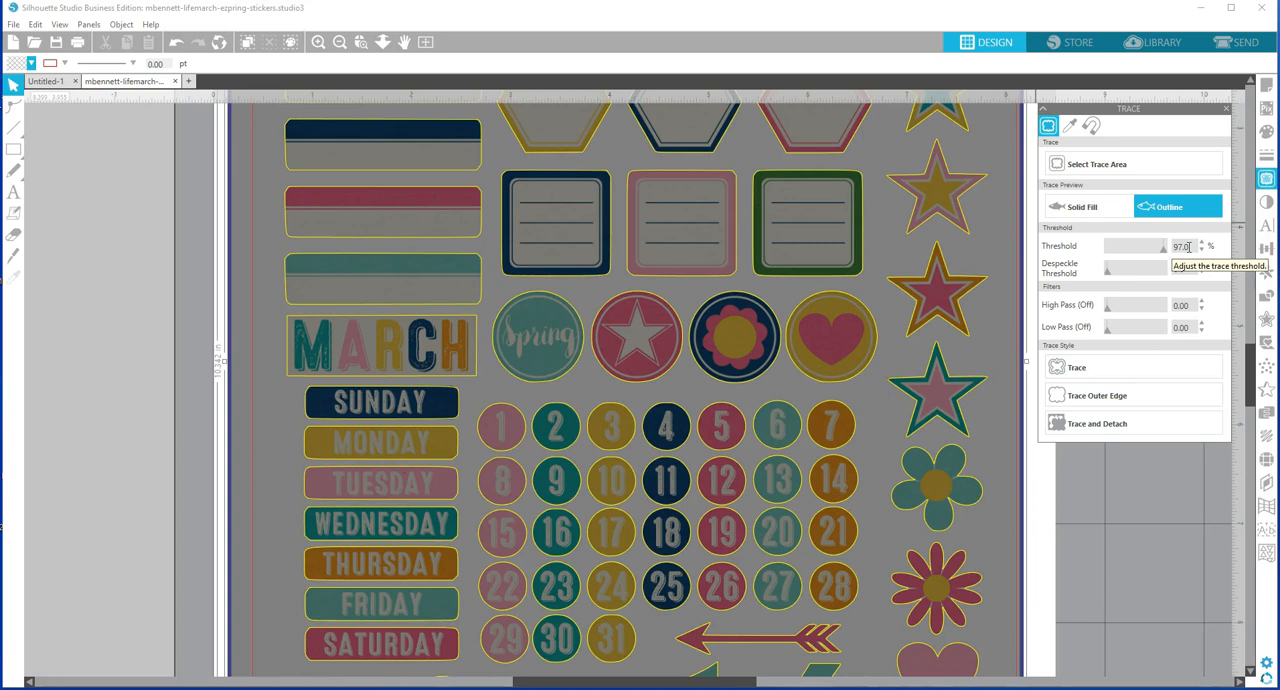
pyautogui.scroll(1, 1188, 246)
pyautogui.scroll(-1, 1188, 246)
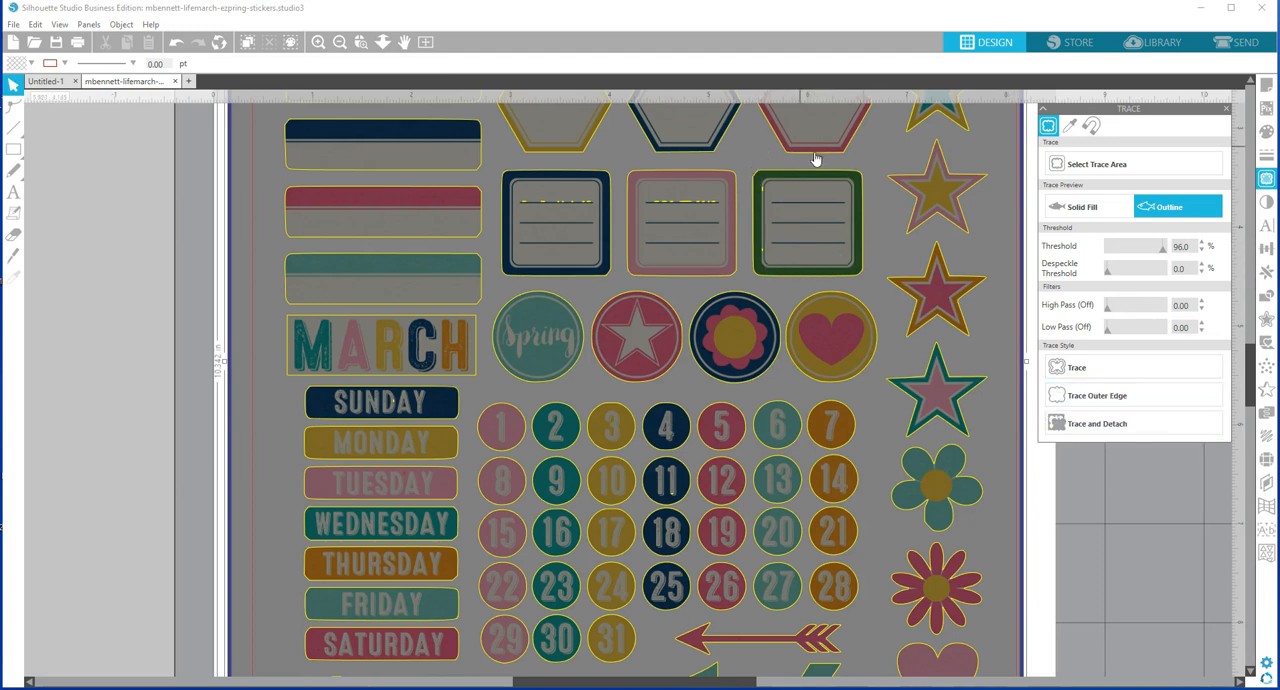
pyautogui.click(1097, 396)
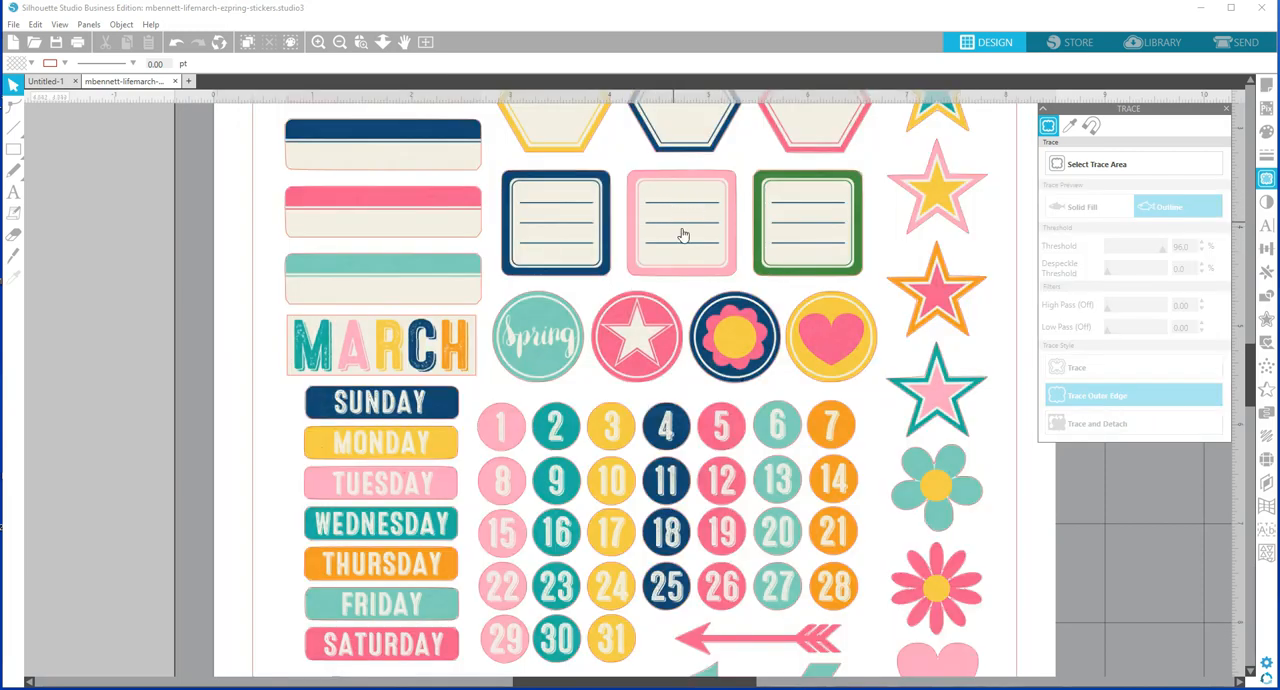
pyautogui.click(425, 42)
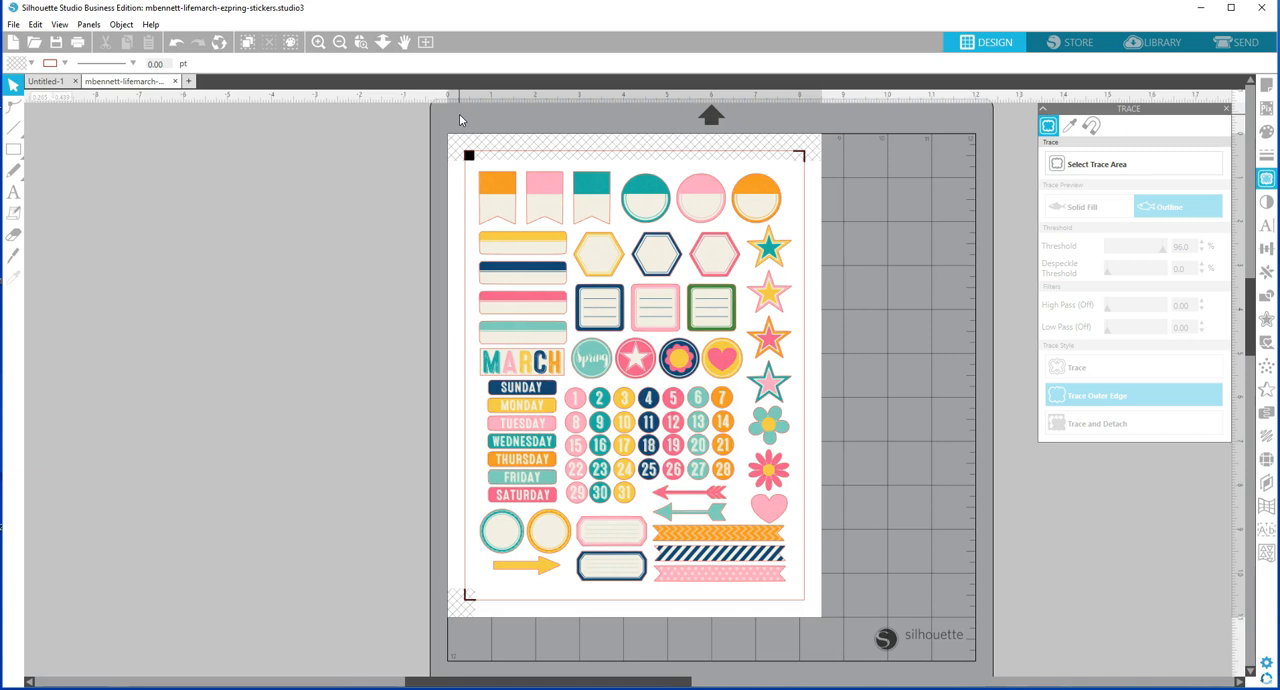
# Look at the print options for the sticker sheet and leave without printing.
pyautogui.click(14, 25)
pyautogui.click(55, 209)
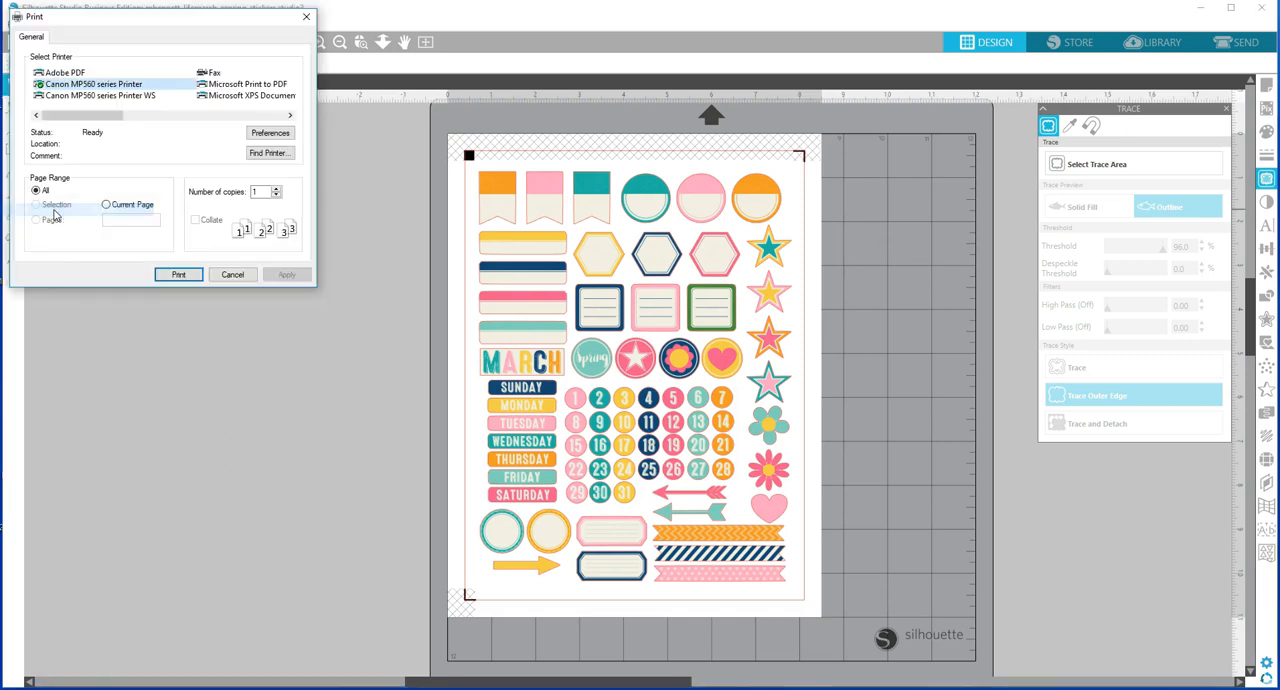
pyautogui.click(232, 276)
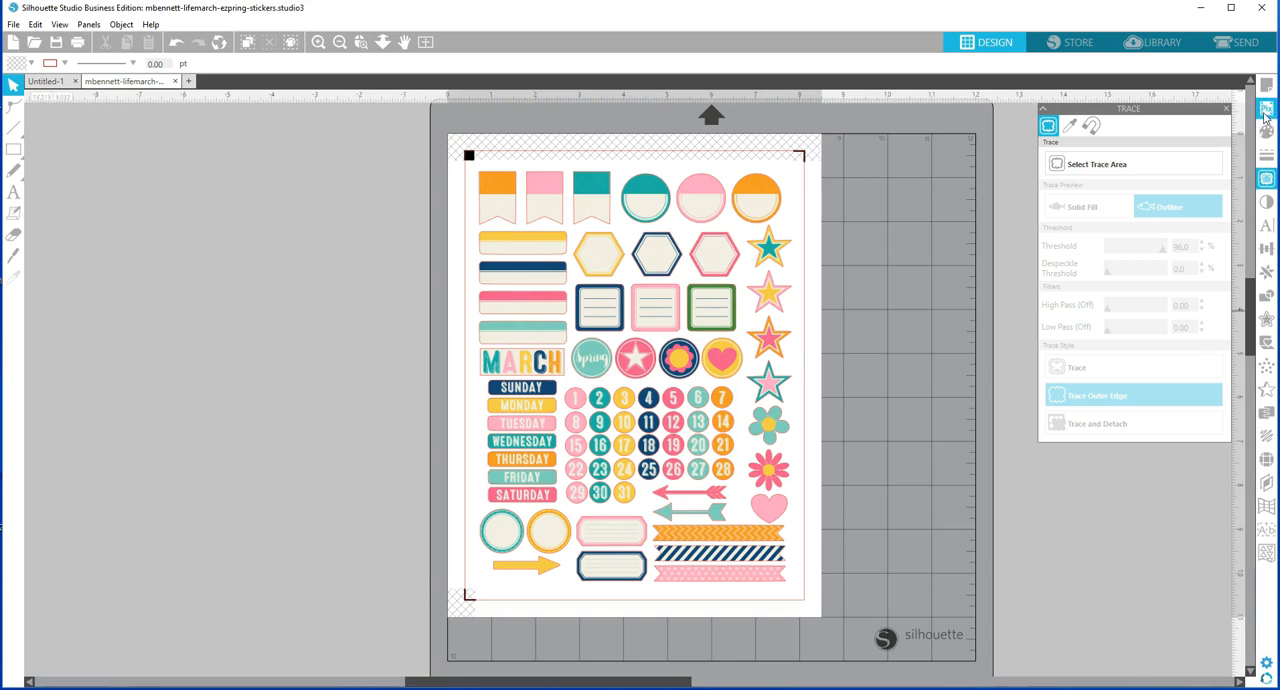
# Browse the Tool 1 cutting materials in the send setup and set the stickers' cut lines to Cut Edge.
pyautogui.click(1237, 44)
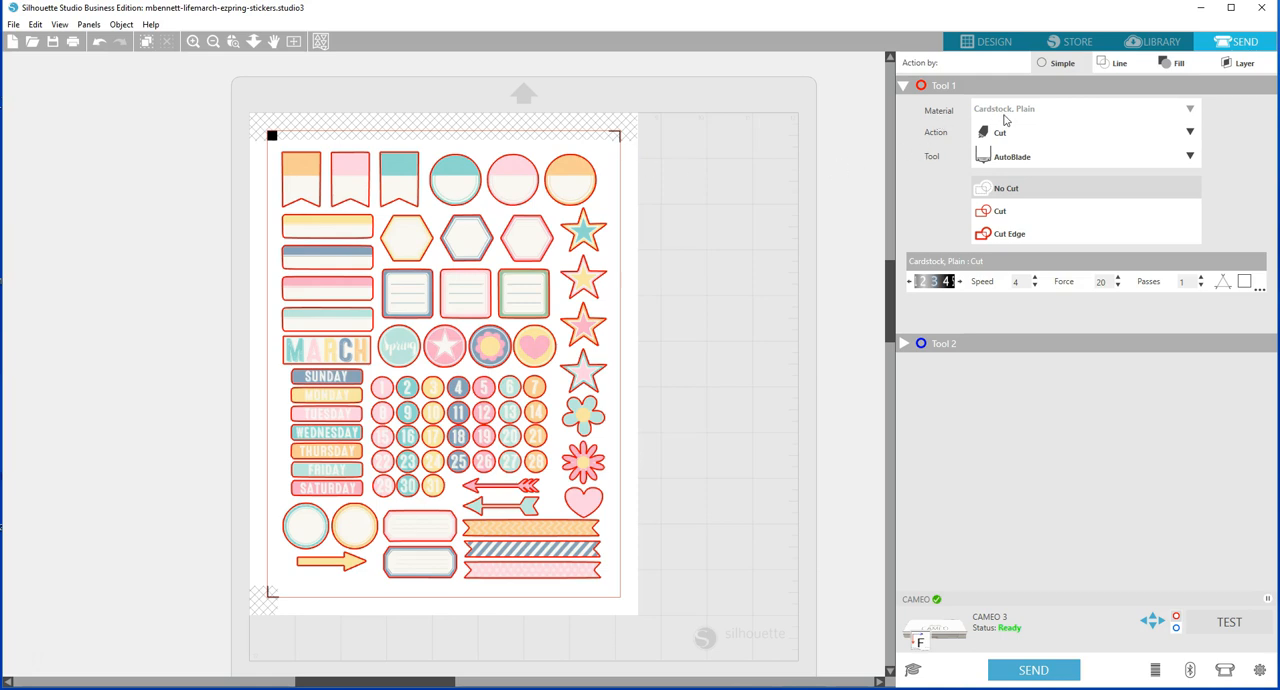
pyautogui.click(1058, 114)
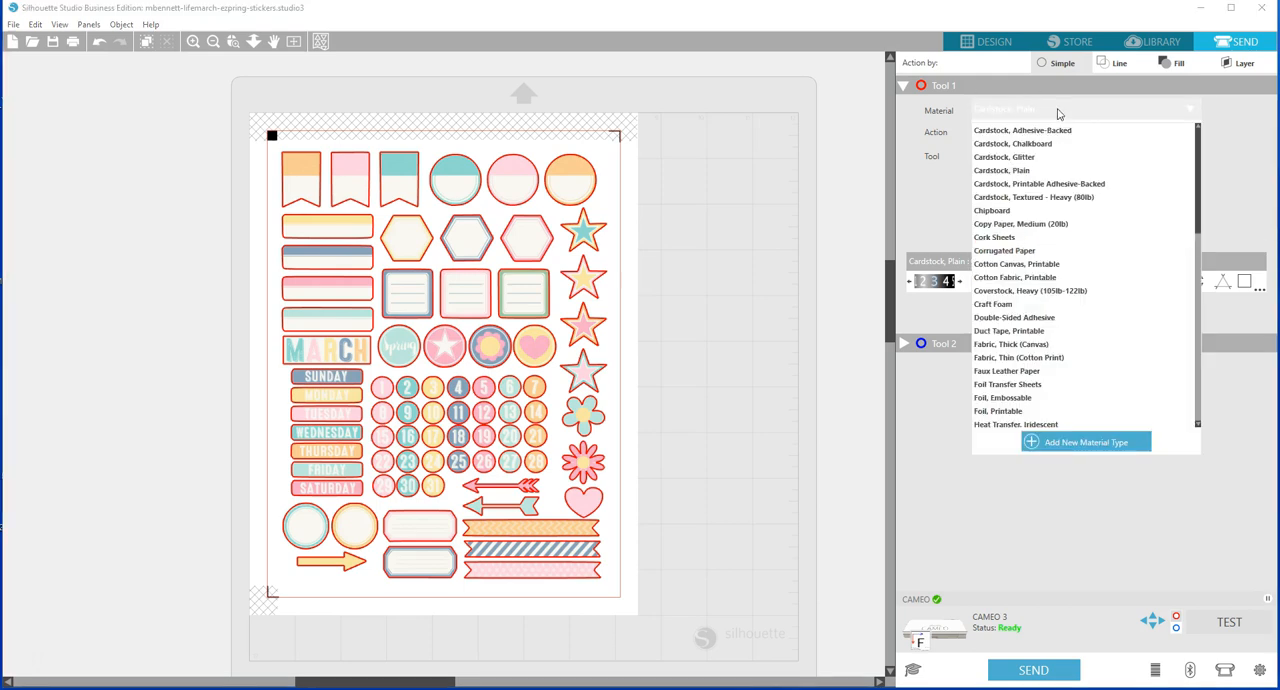
pyautogui.scroll(-10, 1080, 190)
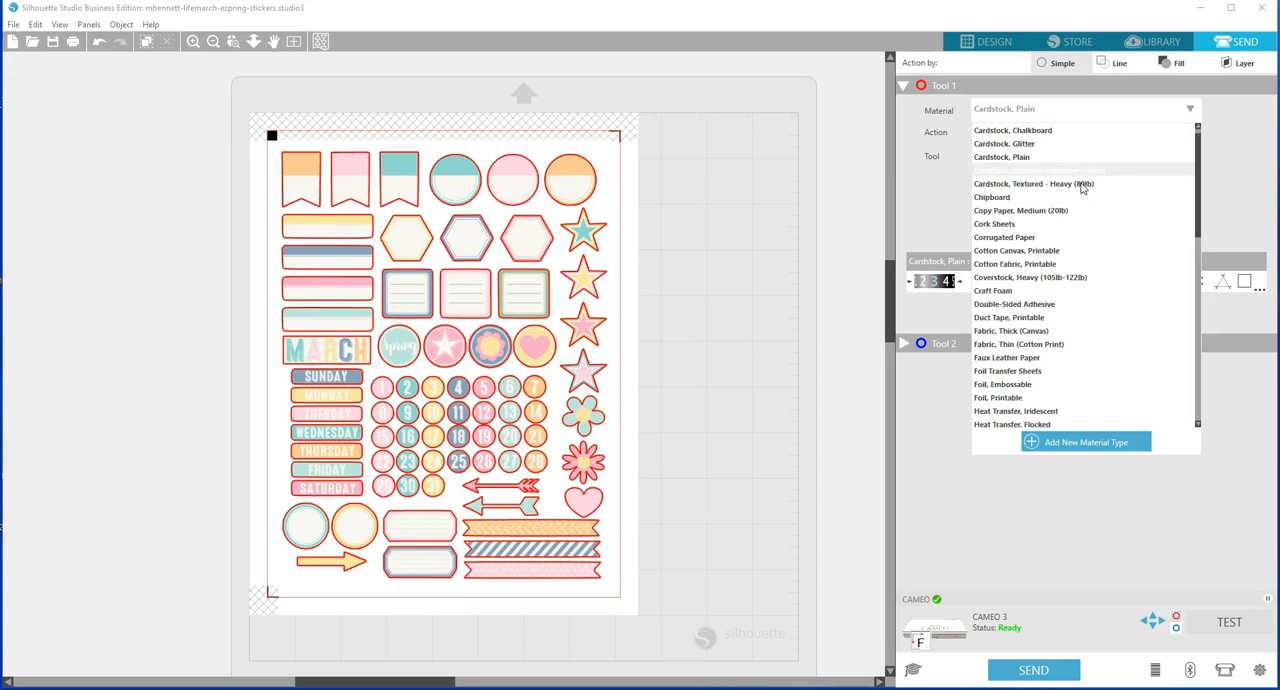
pyautogui.scroll(-3, 1083, 191)
pyautogui.scroll(4, 1083, 191)
pyautogui.scroll(10, 1080, 191)
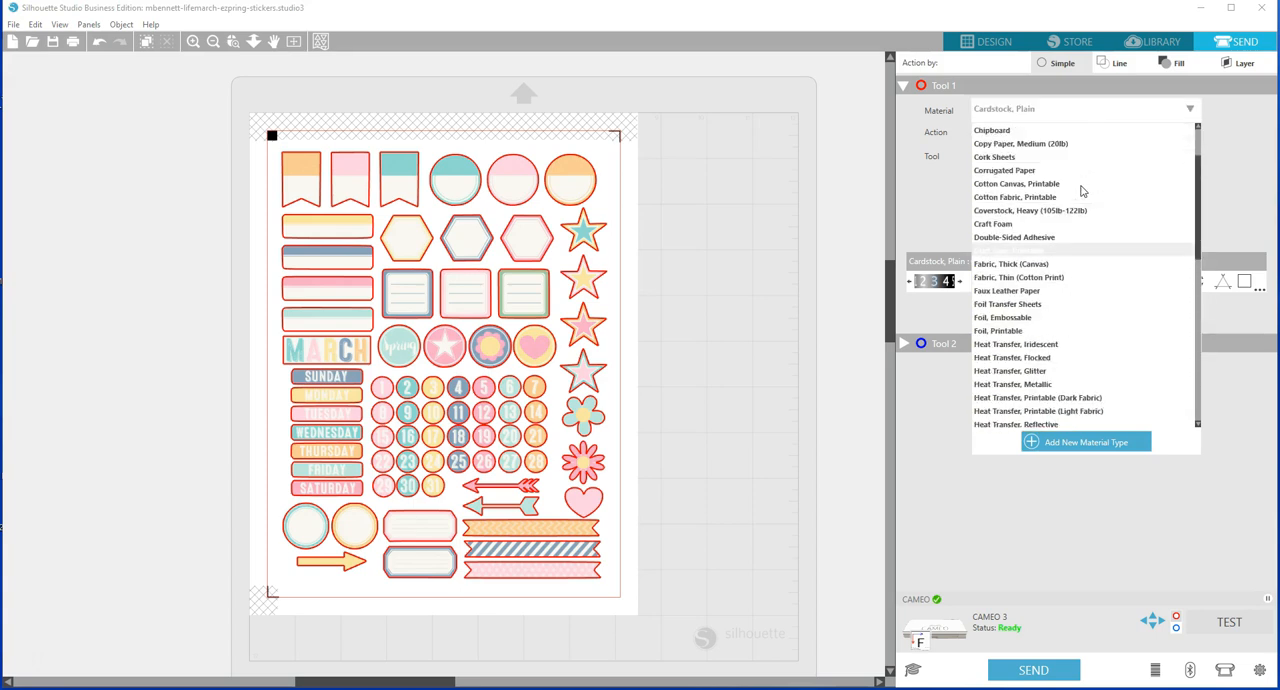
pyautogui.click(930, 209)
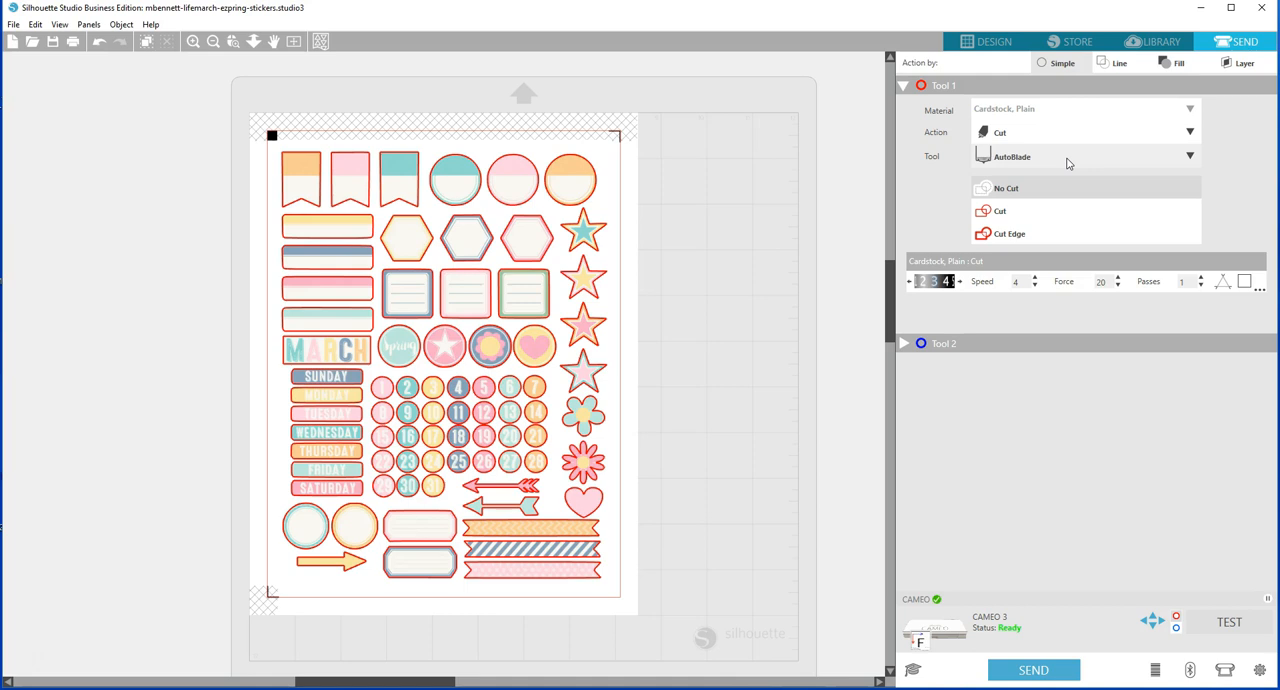
pyautogui.click(1061, 235)
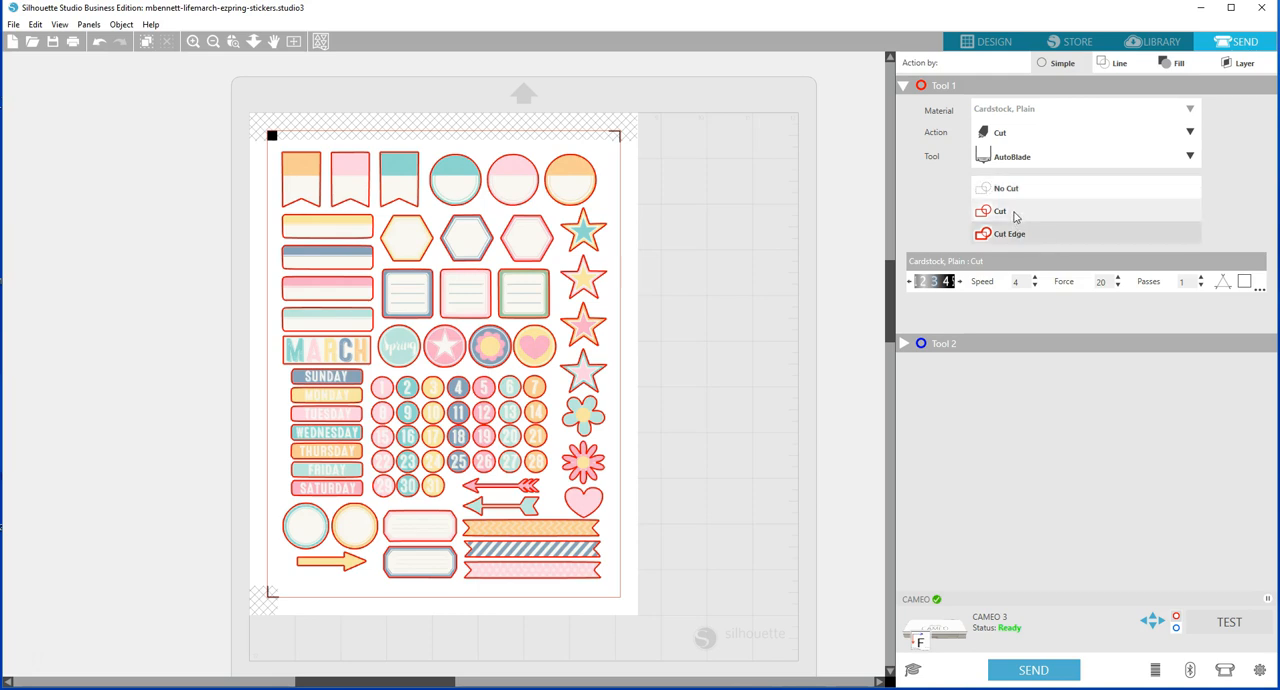